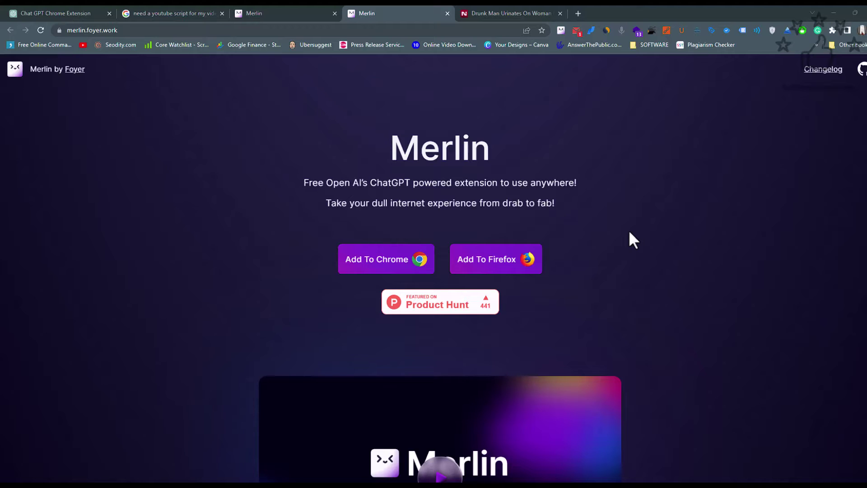
scroll(630, 234, down, 3)
scroll(630, 235, down, 5)
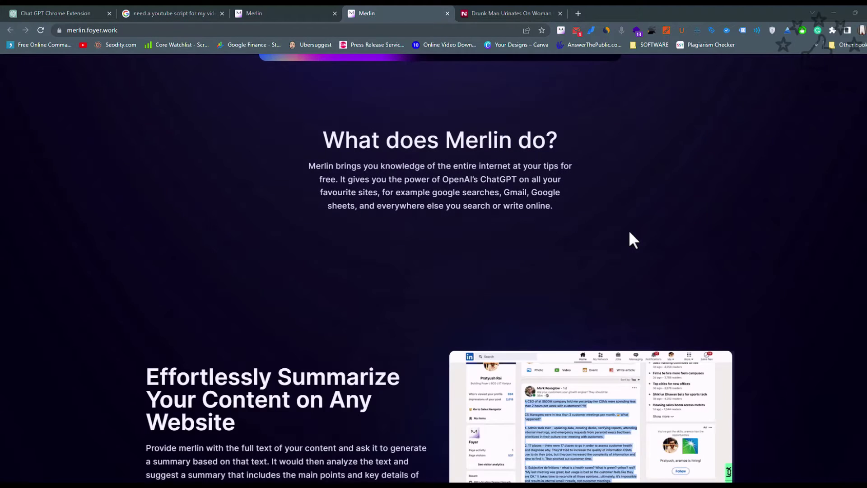
scroll(616, 263, down, 1)
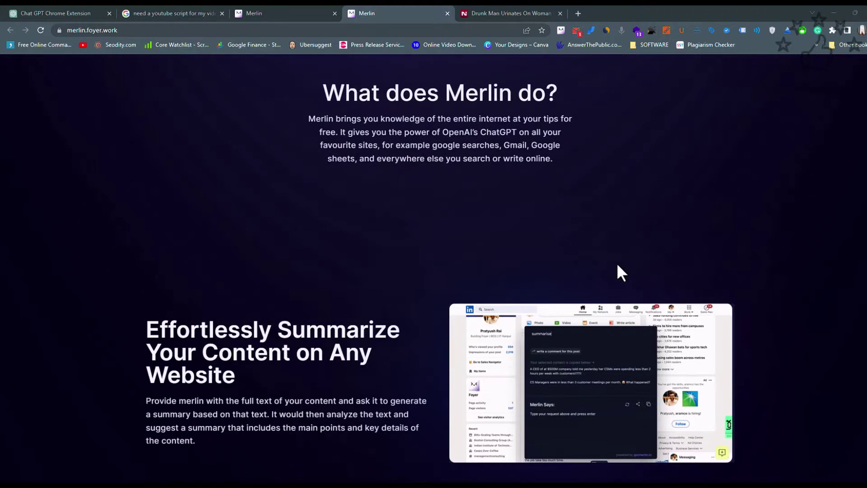
scroll(617, 266, down, 1)
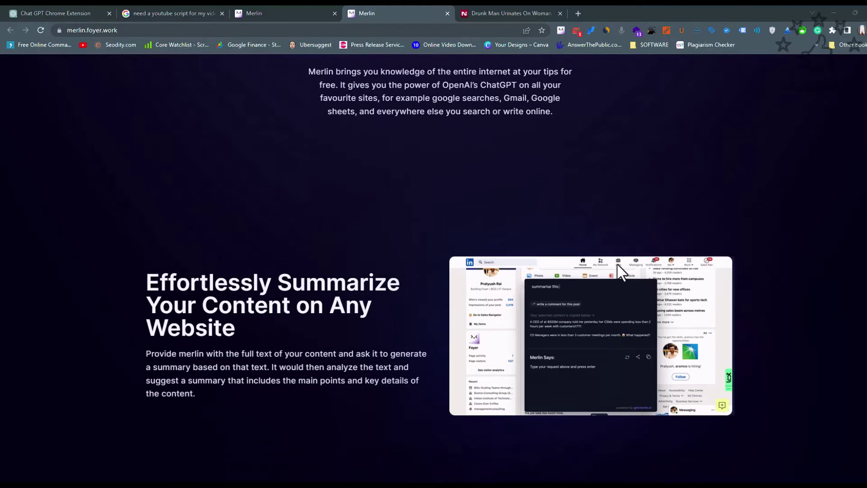
scroll(617, 266, down, 2)
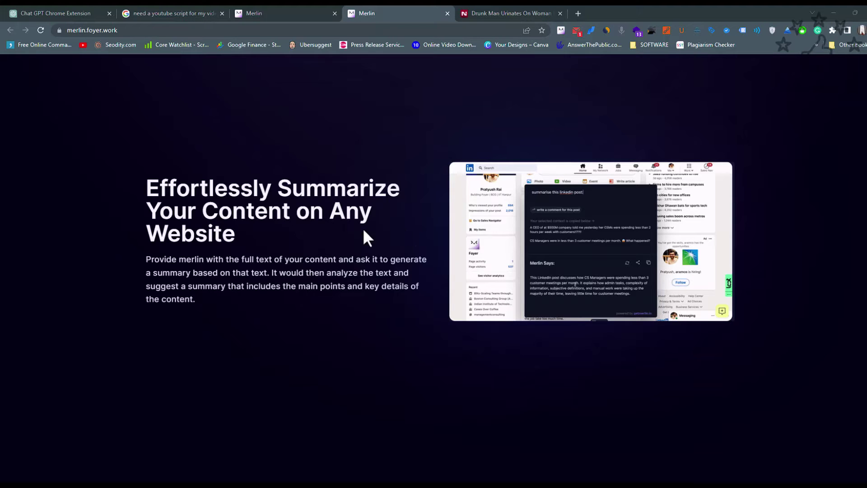
Step: Select the NDTV article text from 'New Delhi' down and send it to Merlin as context
click(490, 13)
scroll(368, 209, up, 3)
scroll(368, 209, down, 3)
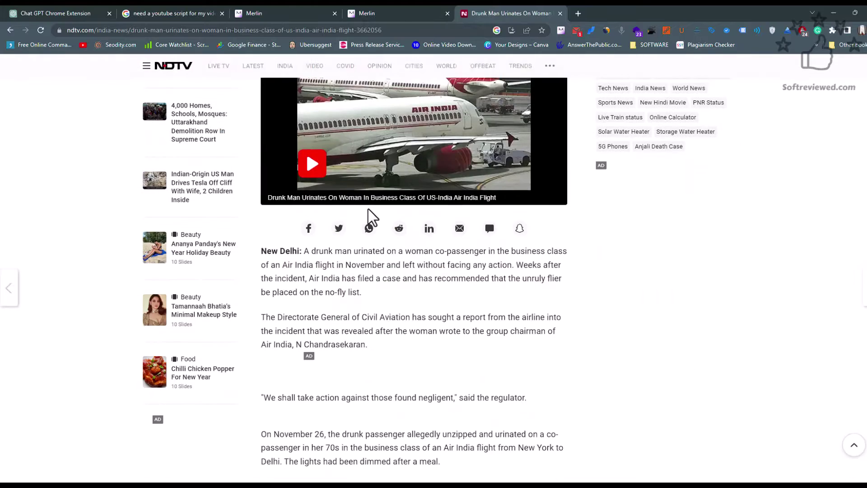
scroll(368, 217, down, 3)
scroll(373, 218, up, 2)
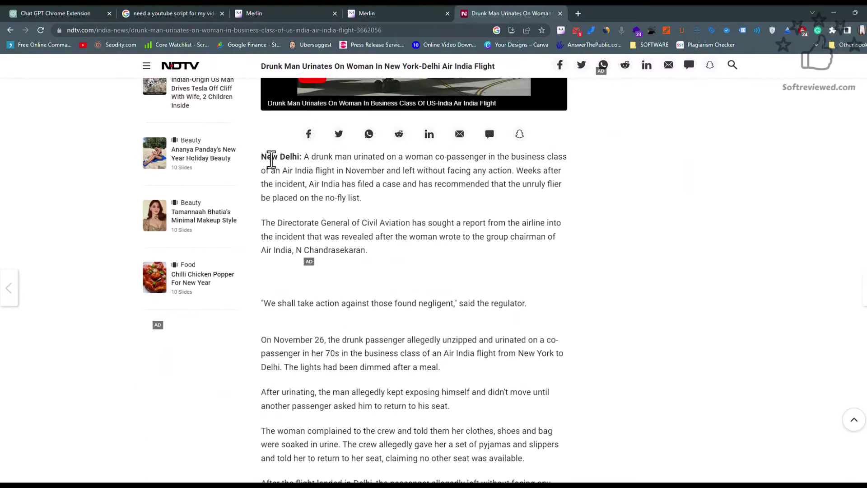
mouse_move(256, 156)
mouse_down()
mouse_move(474, 483)
mouse_move(495, 419)
mouse_up()
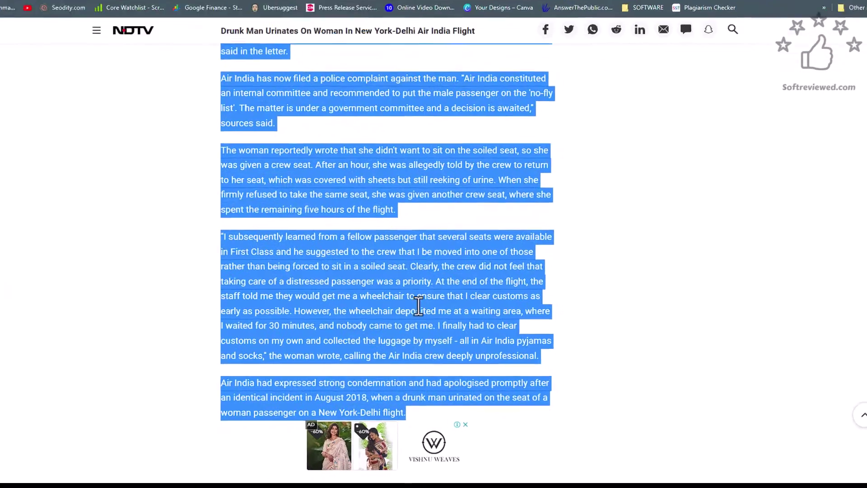
right_click(443, 316)
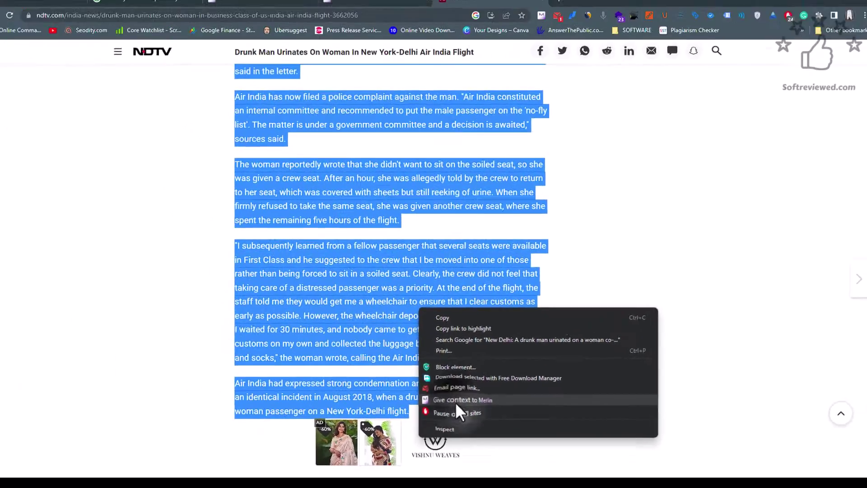
click(455, 401)
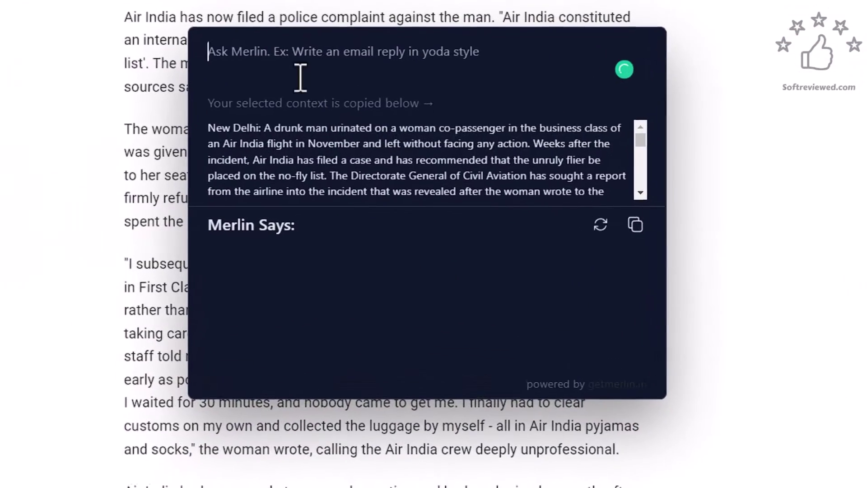
click(306, 63)
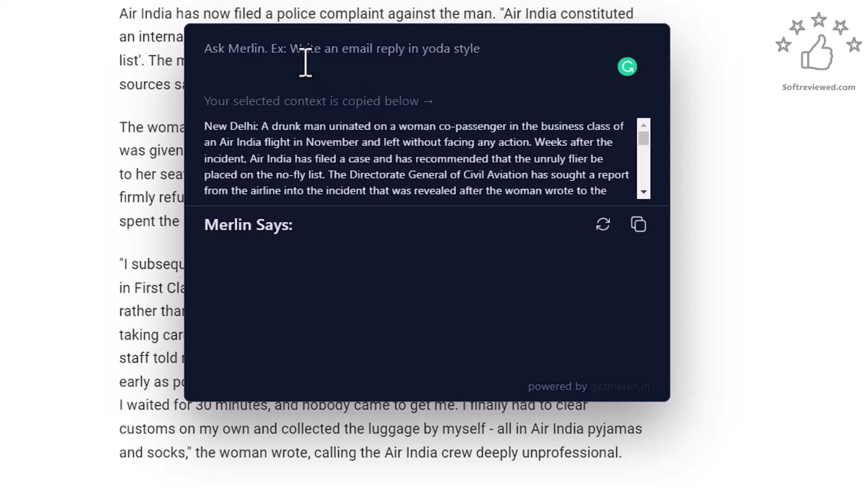
text(summarise)
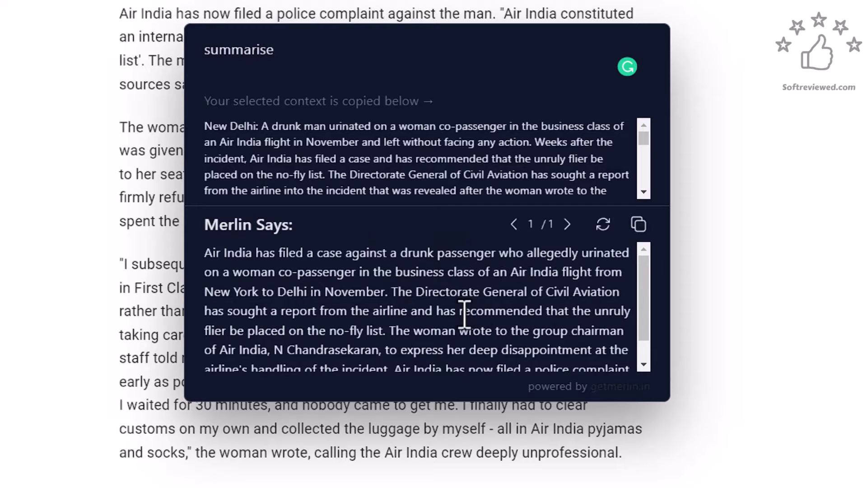
scroll(461, 315, down, 1)
scroll(462, 315, up, 1)
scroll(462, 313, down, 1)
scroll(463, 311, up, 1)
scroll(463, 310, up, 2)
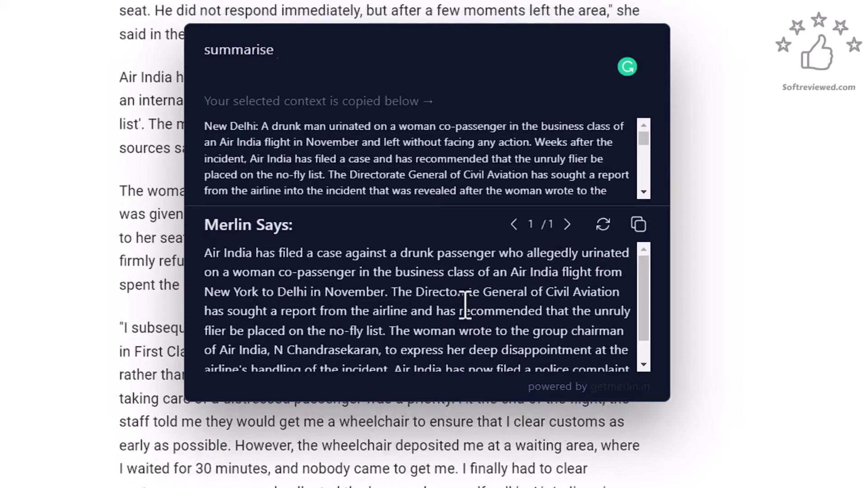
scroll(538, 161, down, 2)
scroll(537, 161, down, 2)
scroll(536, 169, down, 2)
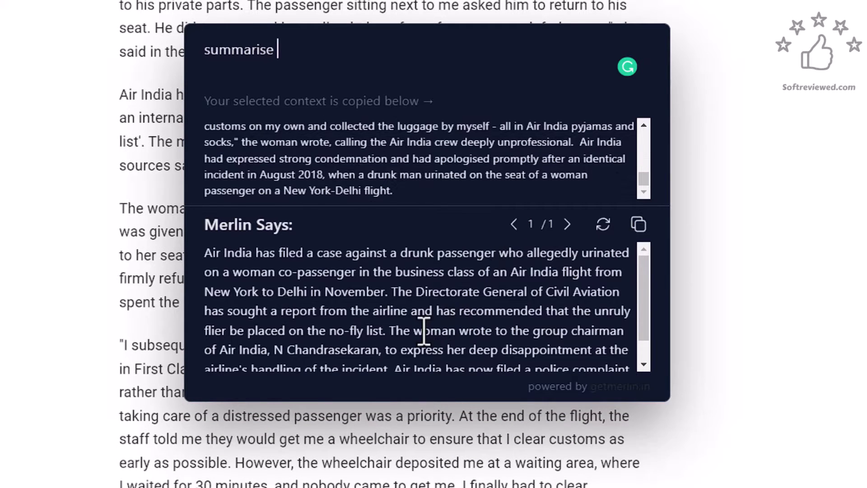
scroll(422, 328, down, 1)
scroll(362, 337, up, 1)
scroll(317, 143, up, 1)
scroll(317, 143, up, 1)
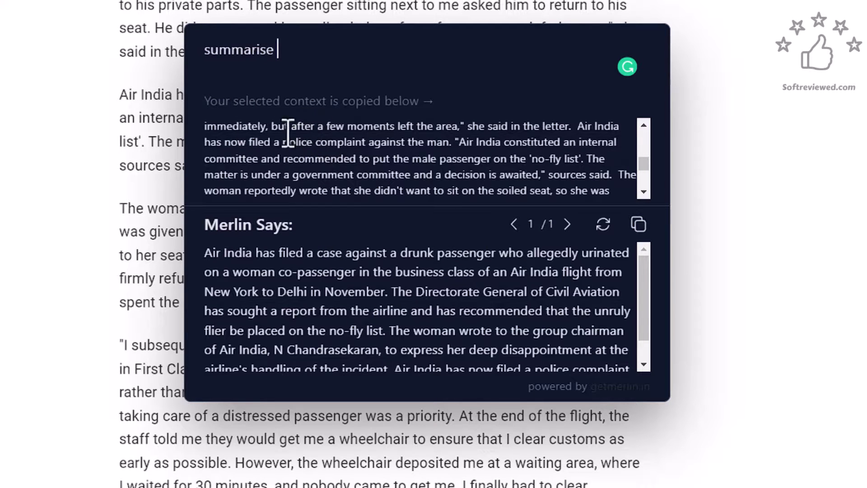
Step: Resend the selected article text to Merlin as context, then dismiss the panel without asking
key(Escape)
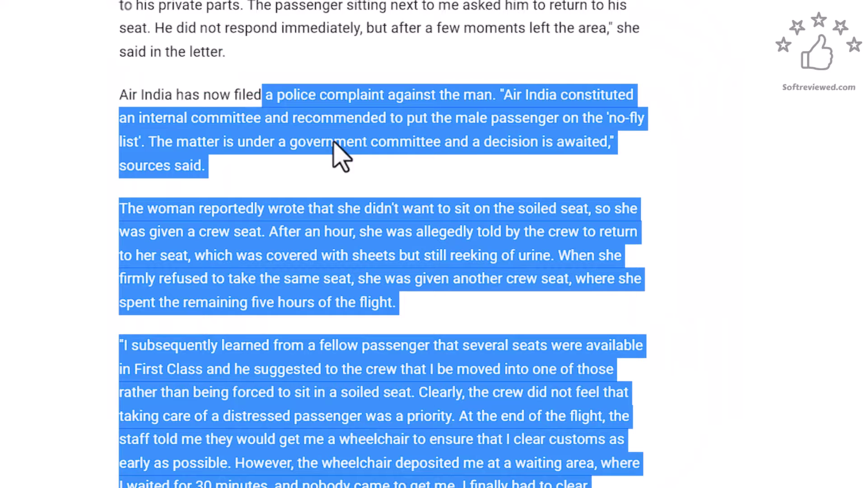
right_click(195, 117)
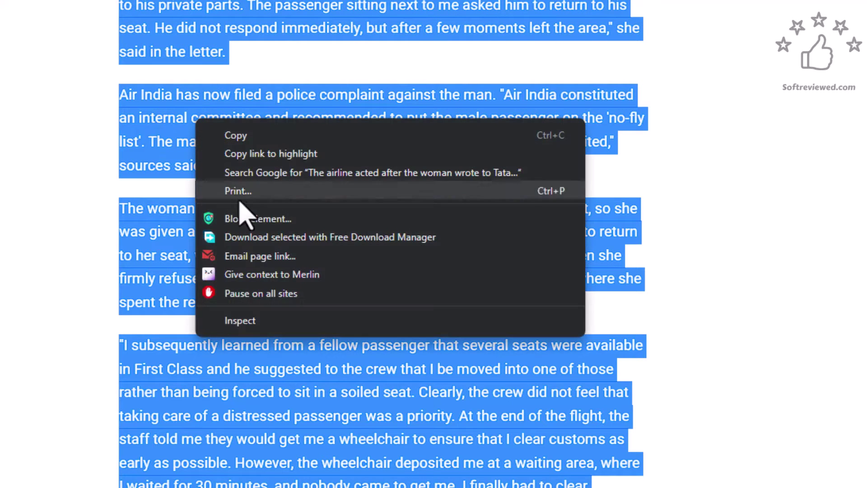
click(252, 274)
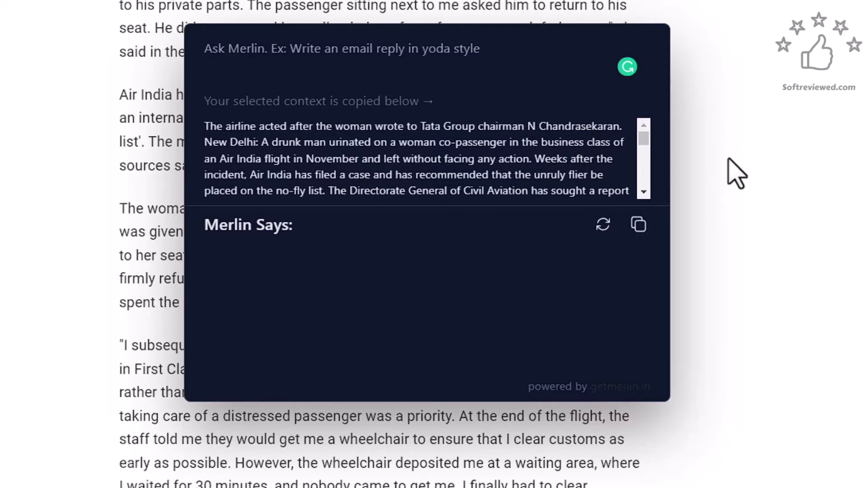
click(779, 155)
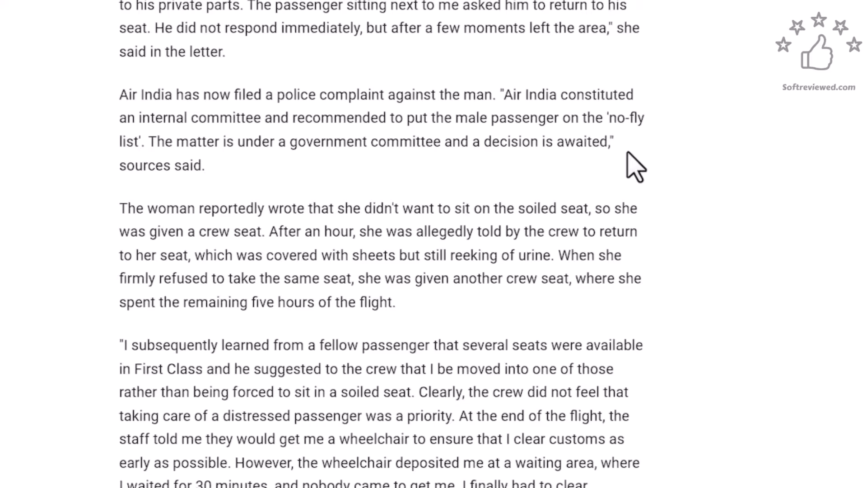
scroll(634, 165, down, 5)
scroll(635, 165, up, 8)
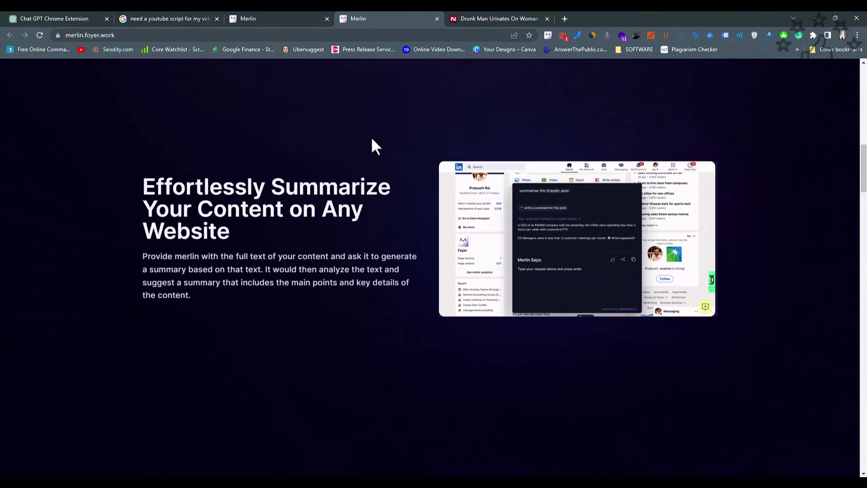
scroll(373, 139, down, 5)
scroll(372, 139, down, 1)
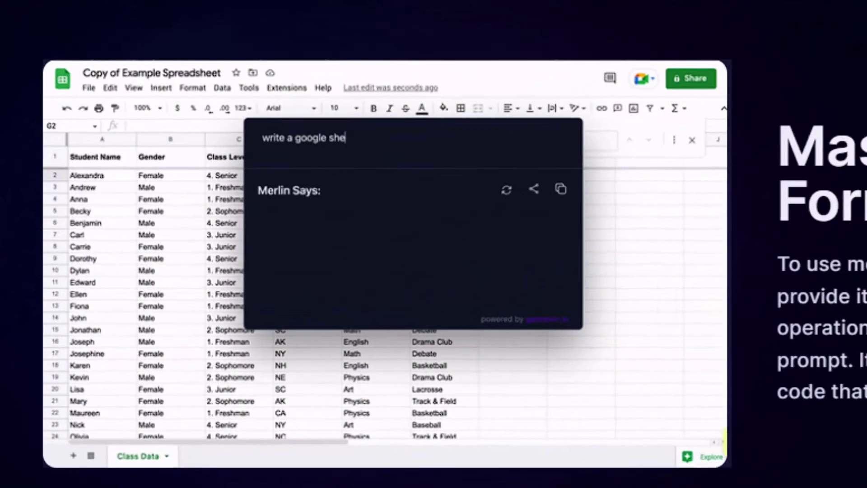
scroll(393, 251, down, 3)
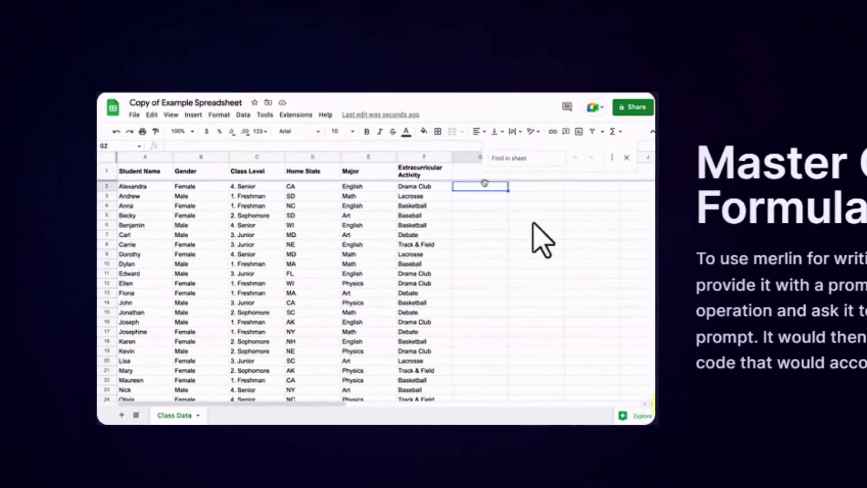
scroll(372, 223, down, 5)
scroll(352, 205, down, 3)
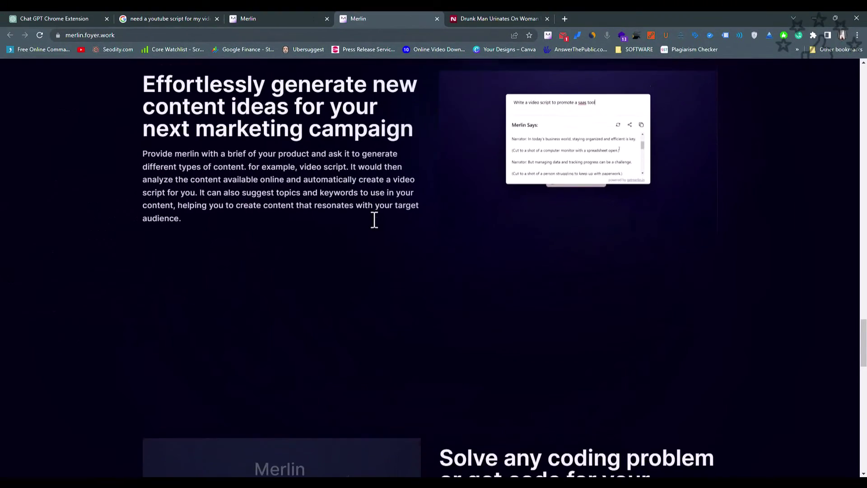
scroll(374, 219, down, 5)
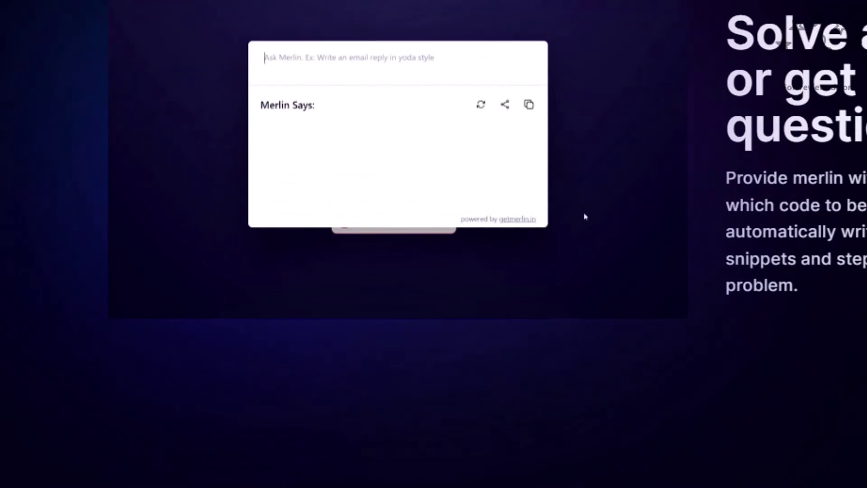
scroll(584, 216, down, 5)
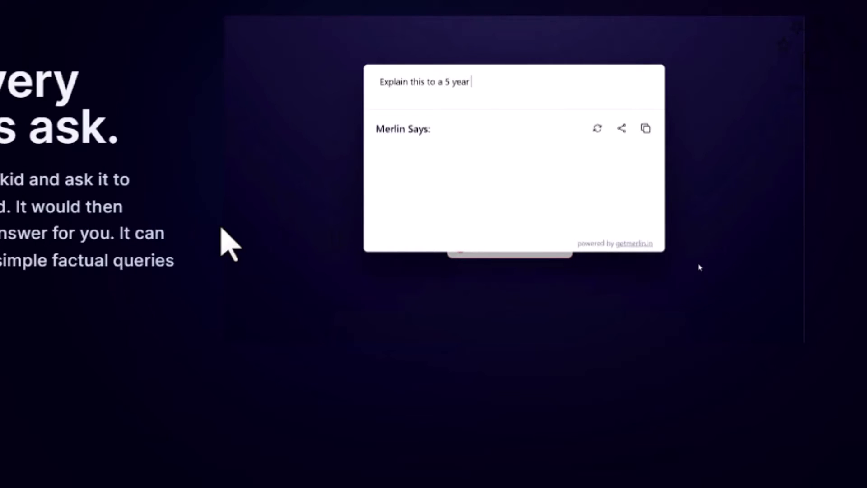
scroll(339, 227, down, 3)
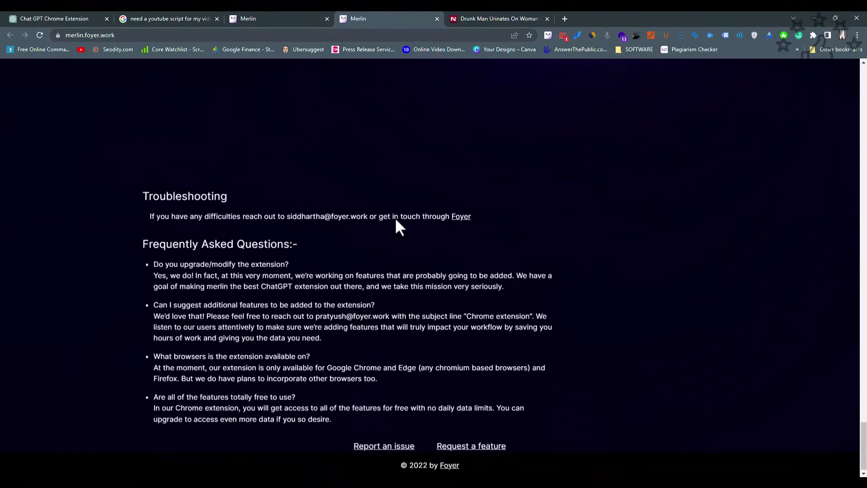
scroll(396, 219, up, 10)
scroll(397, 218, up, 2)
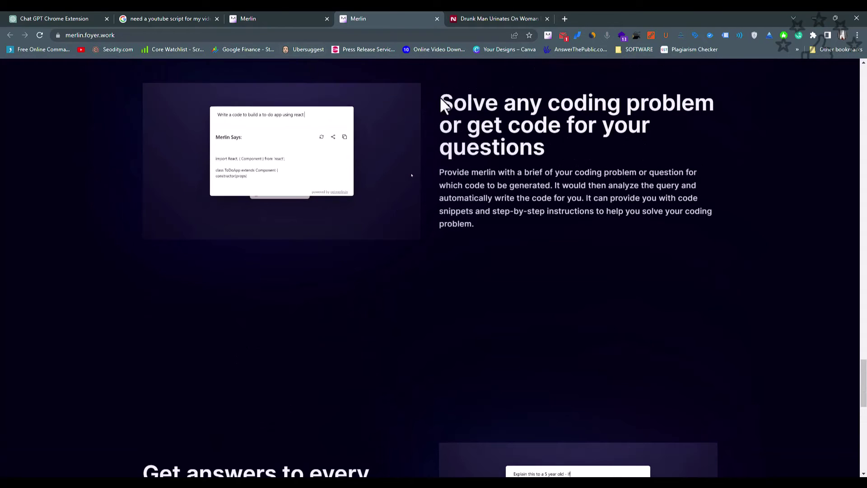
Step: Bring up Merlin's changelog page listing the version 6.1.0 changes
click(272, 14)
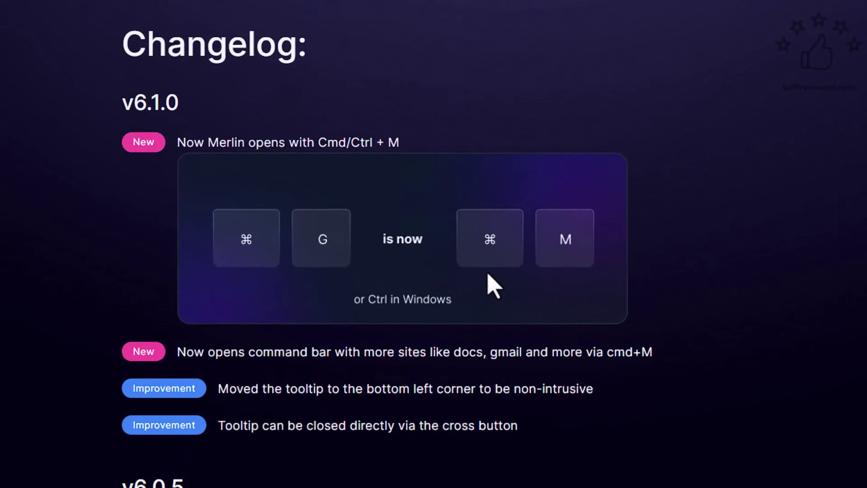
Step: Try the Ctrl+M shortcut for opening Merlin on the changelog page
key(ctrl+m)
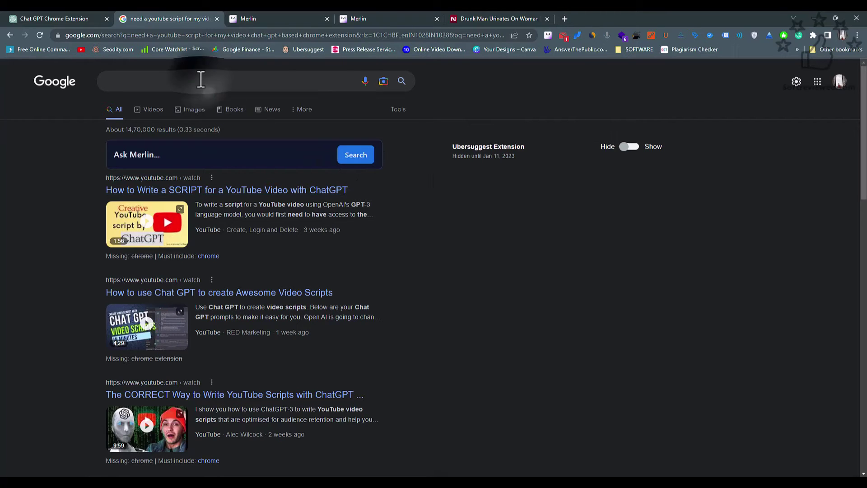
Step: Search Google for a YouTube script about a ChatGPT extension and have Merlin answer it
click(217, 86)
text(wrtite me a s)
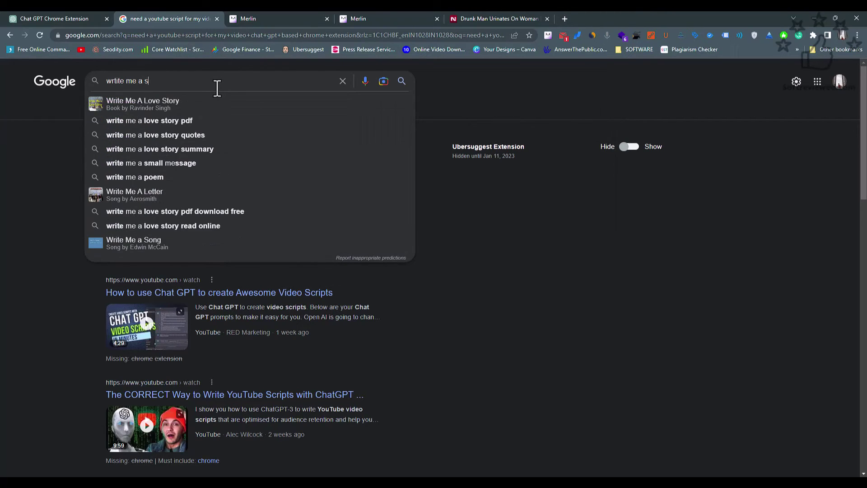
text(cript for my yo)
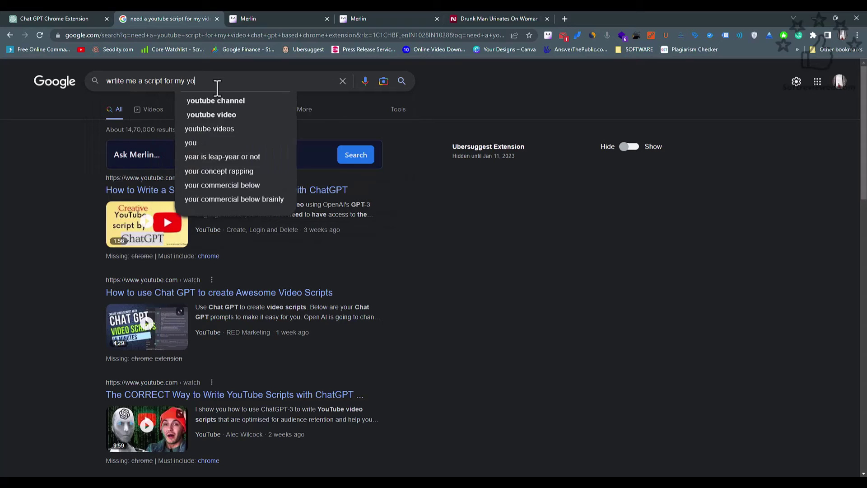
text(utube video)
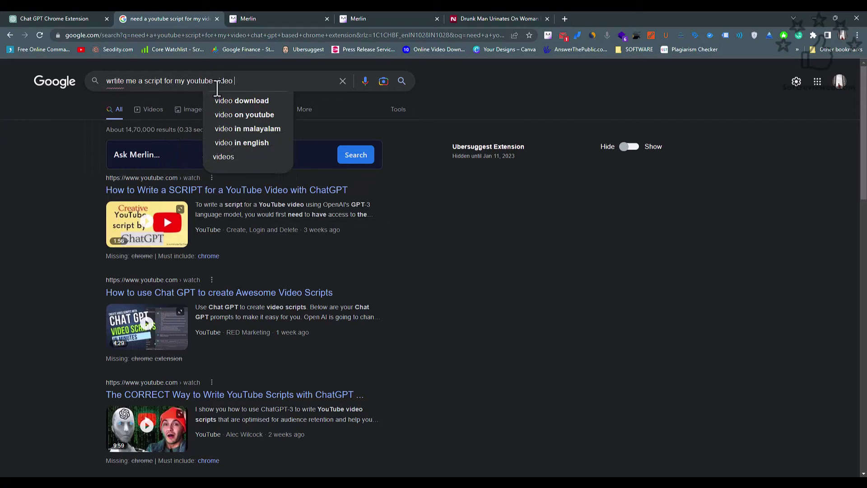
text(out )
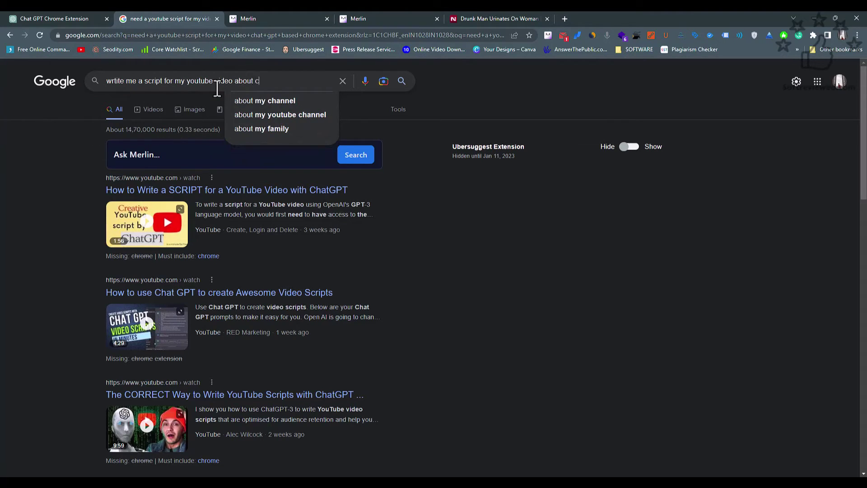
text(chat gopt ex)
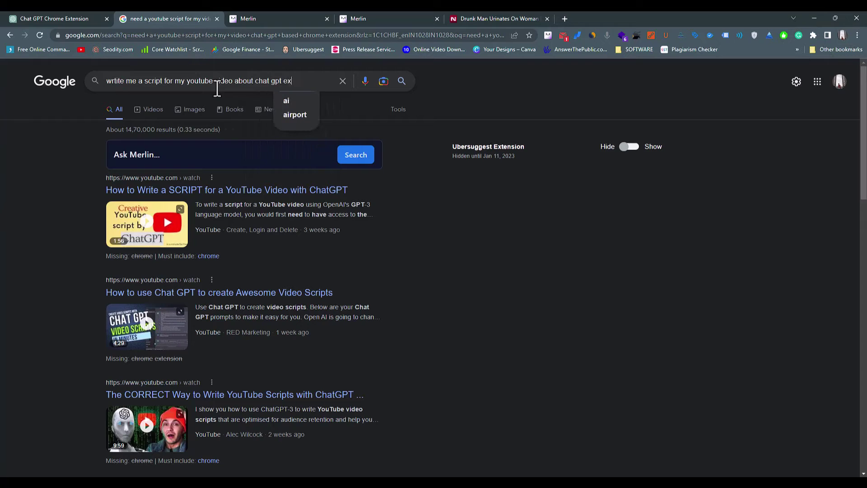
text(tesion)
click(402, 82)
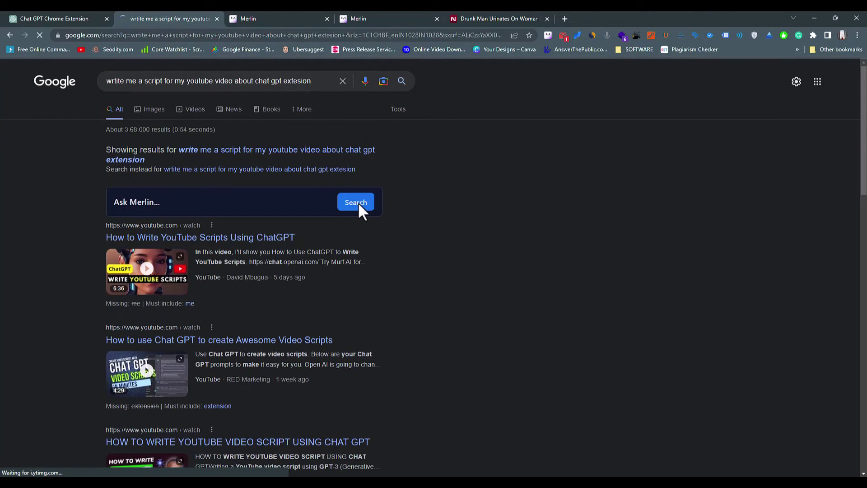
click(362, 212)
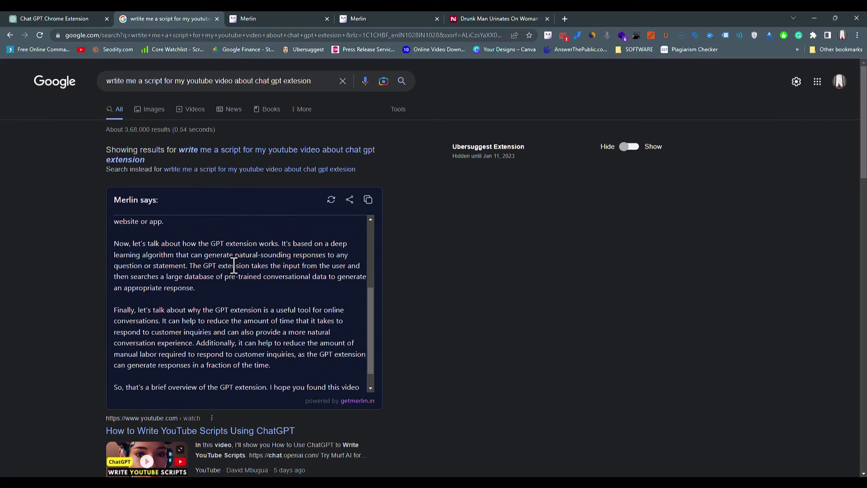
scroll(240, 268, down, 2)
scroll(240, 265, up, 3)
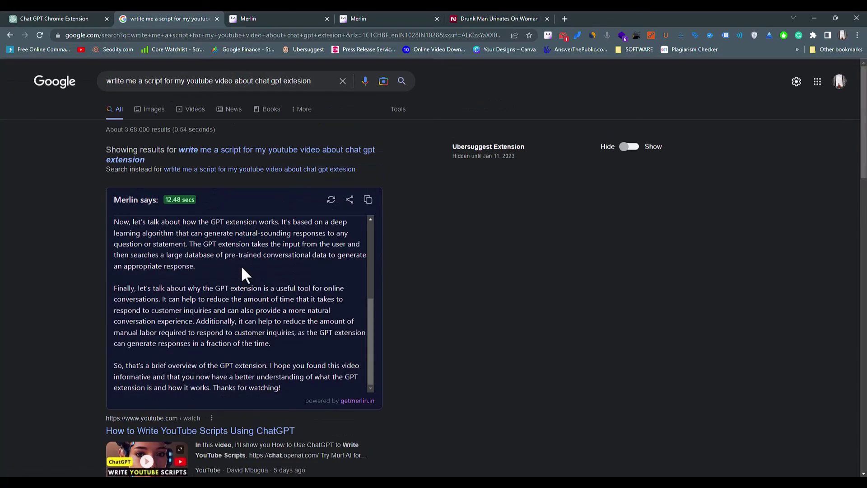
scroll(244, 275, up, 5)
scroll(253, 276, up, 1)
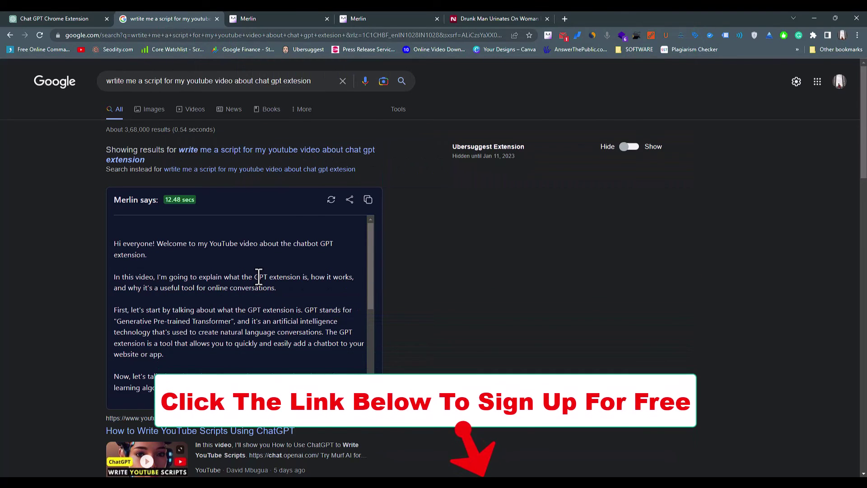
Step: Switch off the Merlin icon for this site and all websites in settings, then reload the results page
click(304, 20)
click(374, 18)
scroll(528, 242, down, 3)
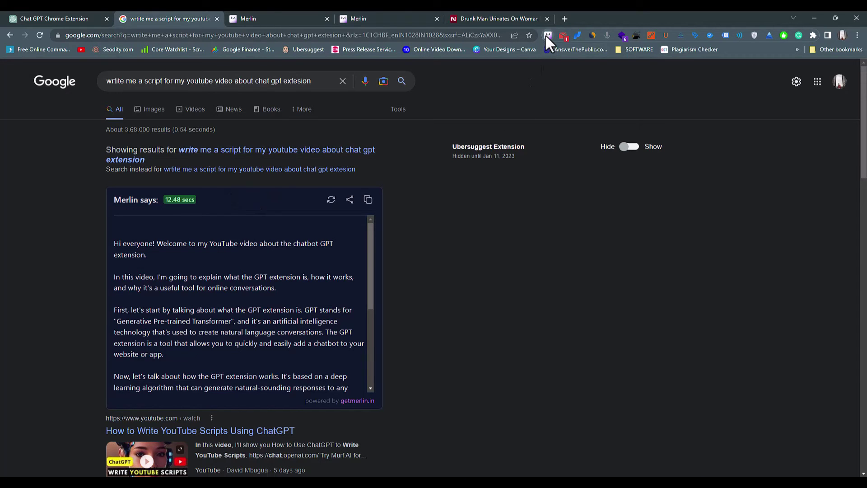
click(547, 35)
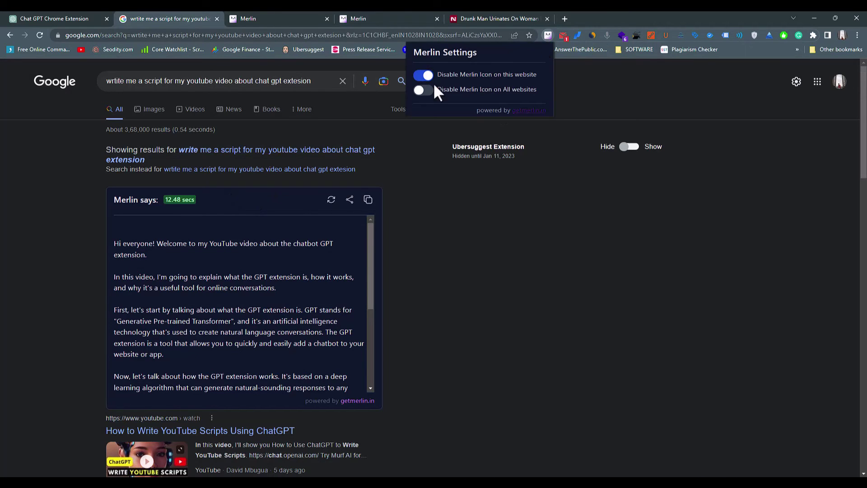
click(427, 89)
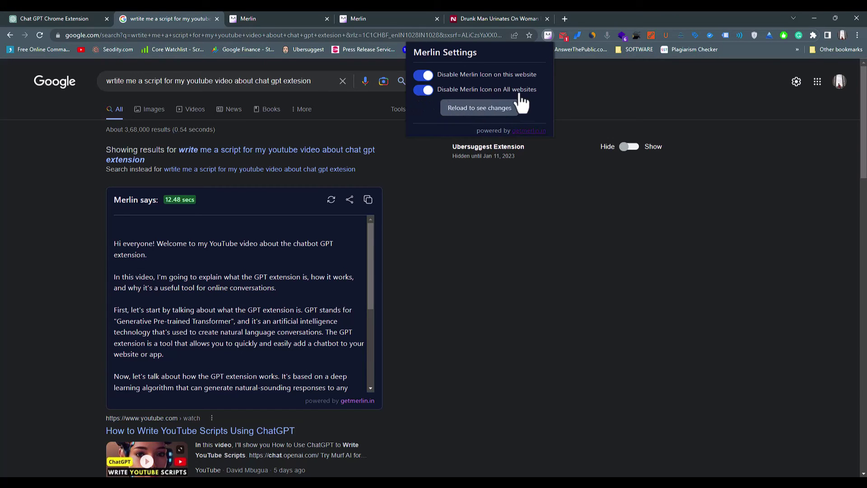
click(424, 89)
click(425, 91)
click(431, 187)
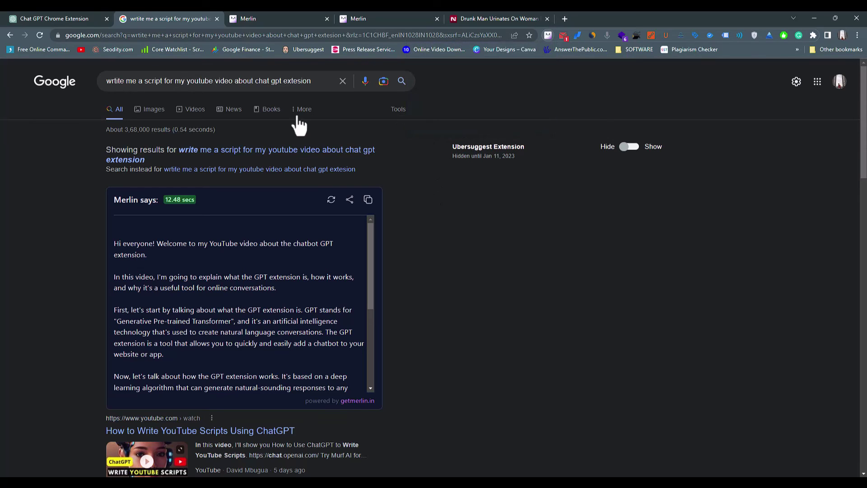
click(41, 35)
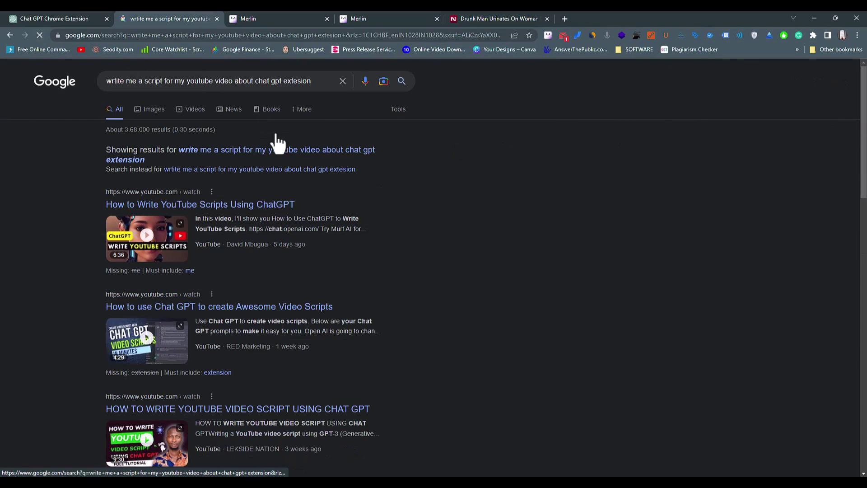